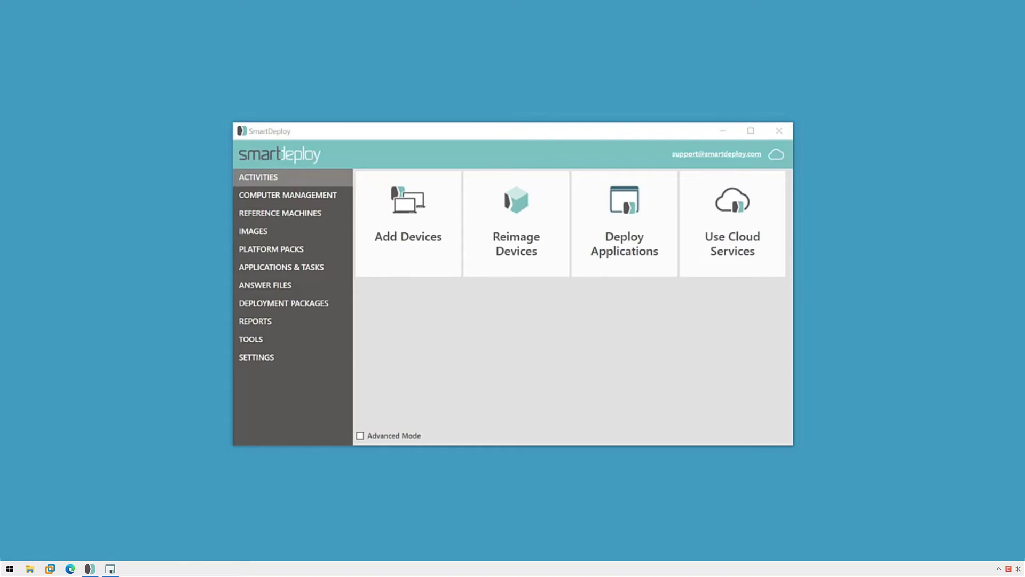
Step: Open the Download Platform Packs dialog from the Reimage Devices activities
click(560, 189)
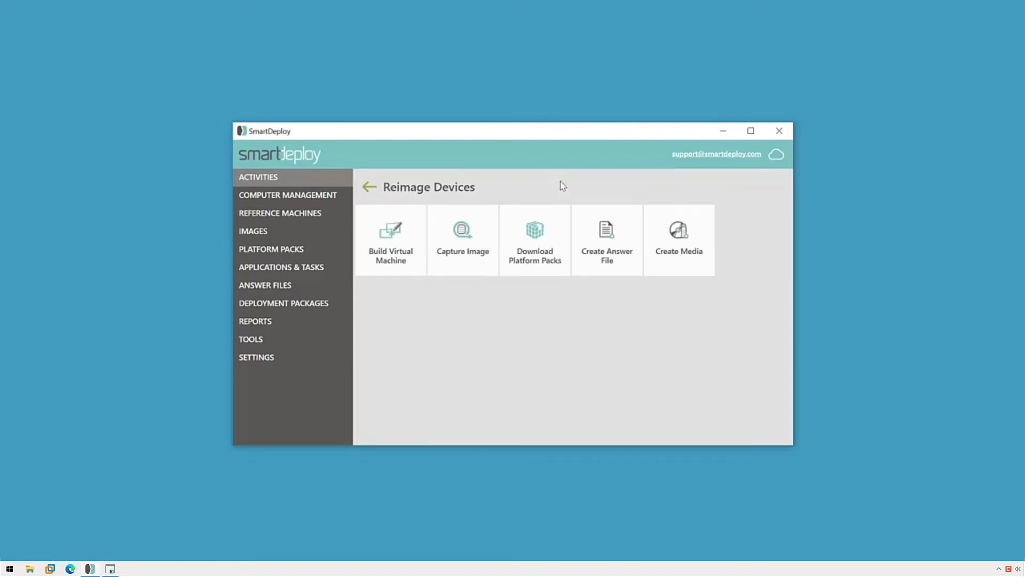
click(555, 233)
click(555, 233)
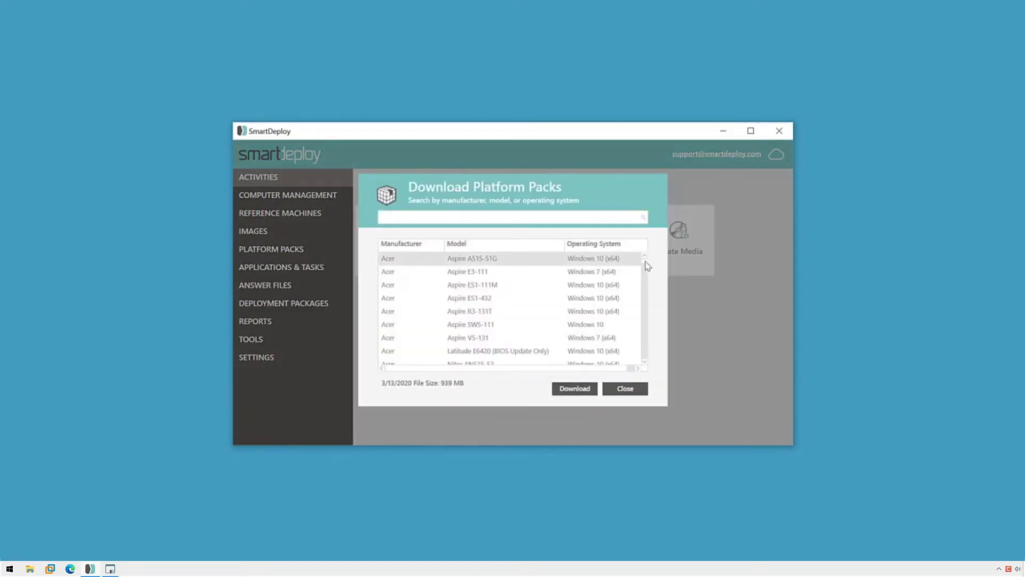
Step: Browse the Acer Aspire ES1-111M and V5-131 packs, then filter the list by 'T470'
mouse_move(646, 262)
mouse_down()
mouse_move(645, 355)
mouse_move(652, 262)
mouse_up()
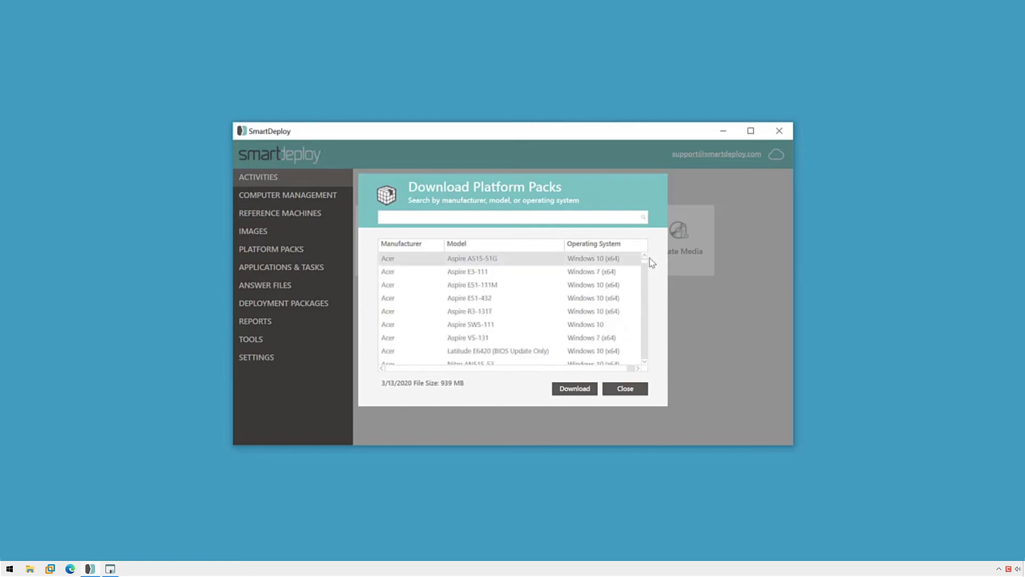
click(480, 285)
click(491, 337)
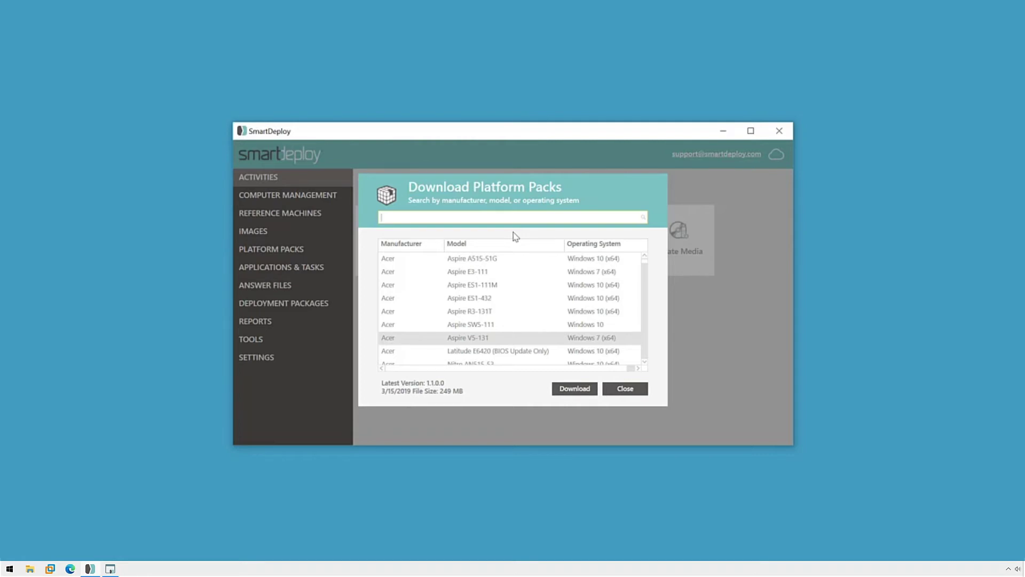
text(T470)
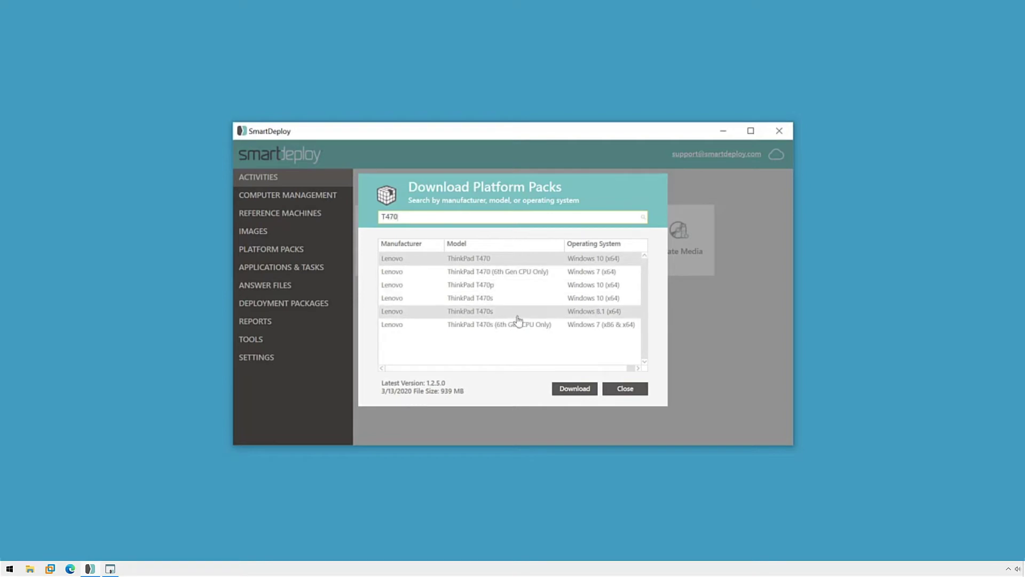
Step: Download the ThinkPad T470s Windows 10 (x64) platform pack and close the dialog
click(492, 299)
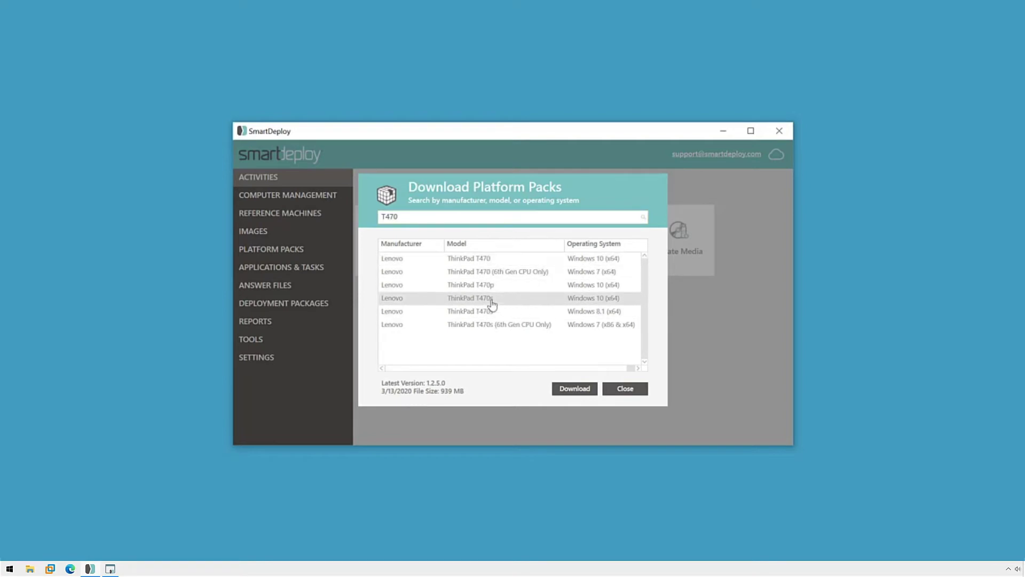
click(578, 393)
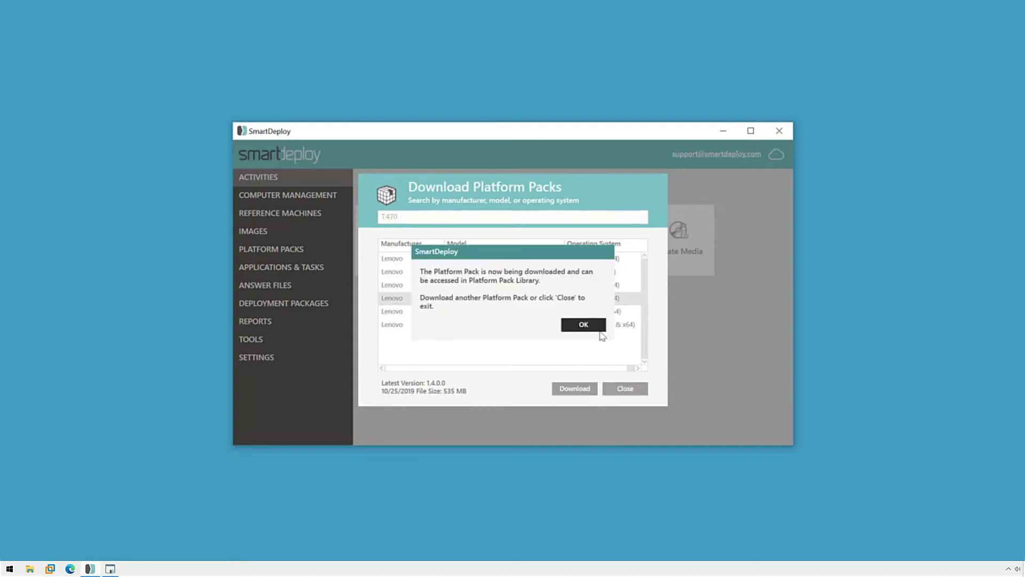
click(583, 325)
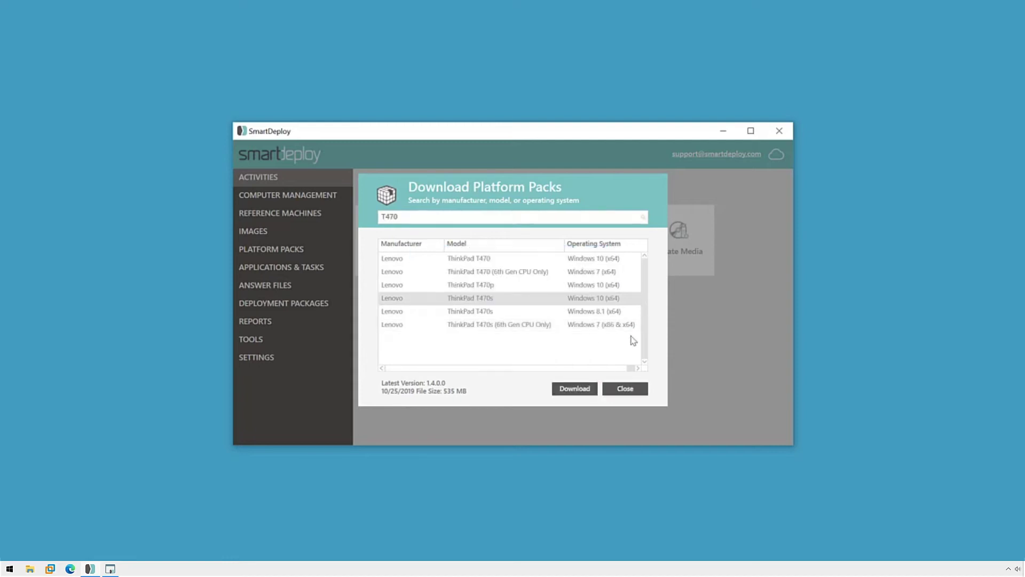
click(614, 390)
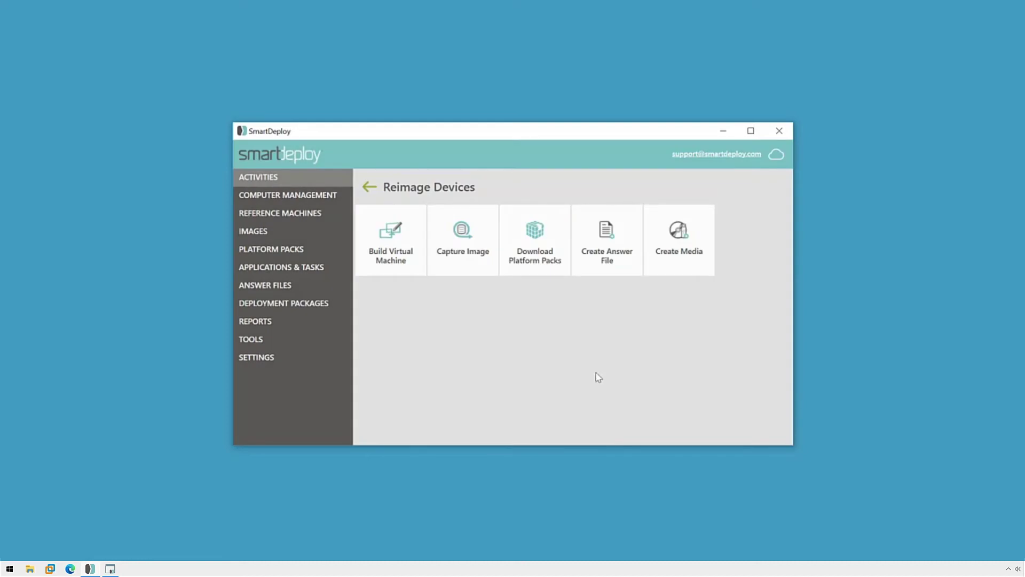
Step: Open the Platform Packs library and scroll its columns to review the T470s and T480 packs
click(293, 250)
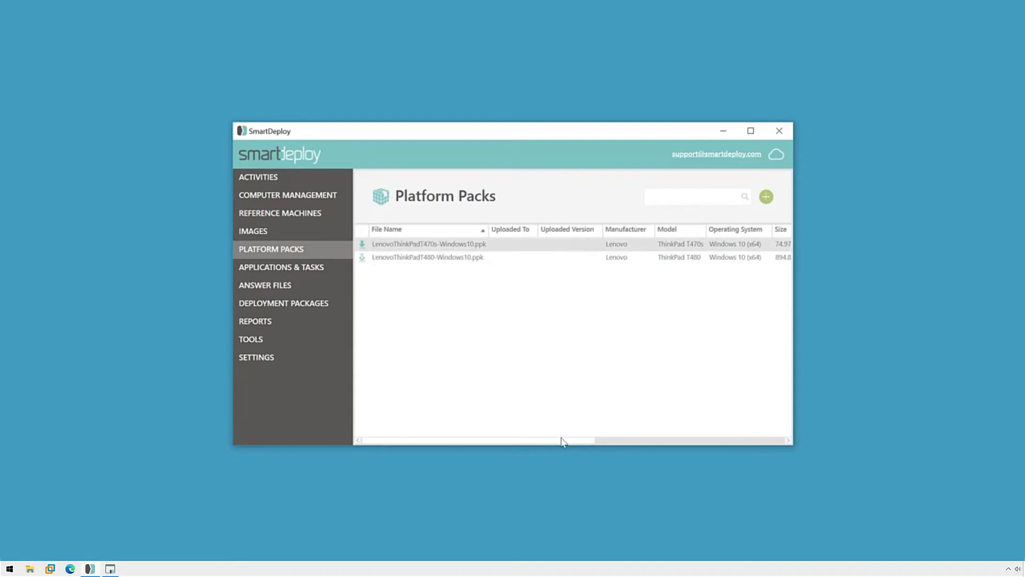
drag(554, 444, 629, 443)
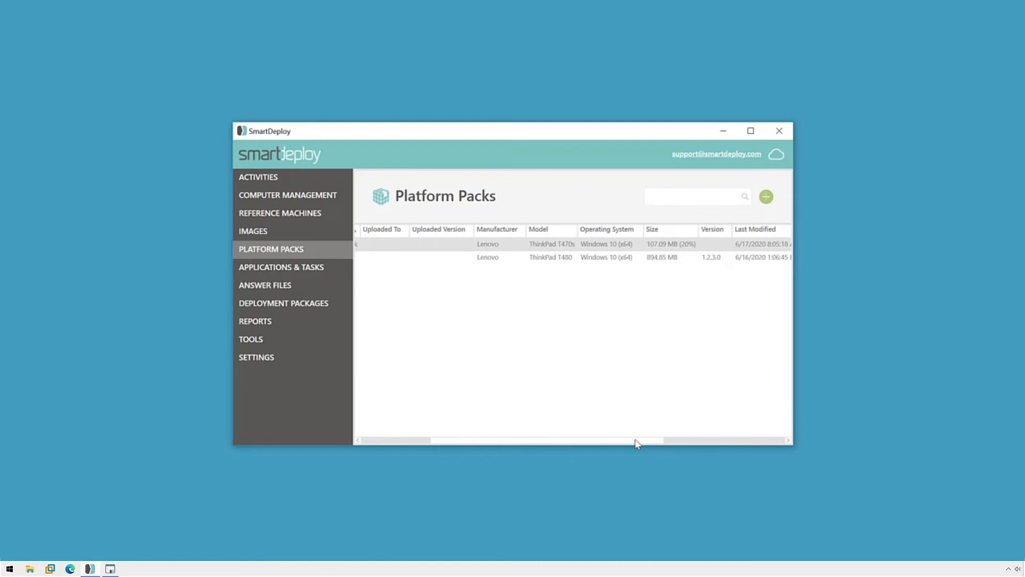
drag(635, 443, 505, 439)
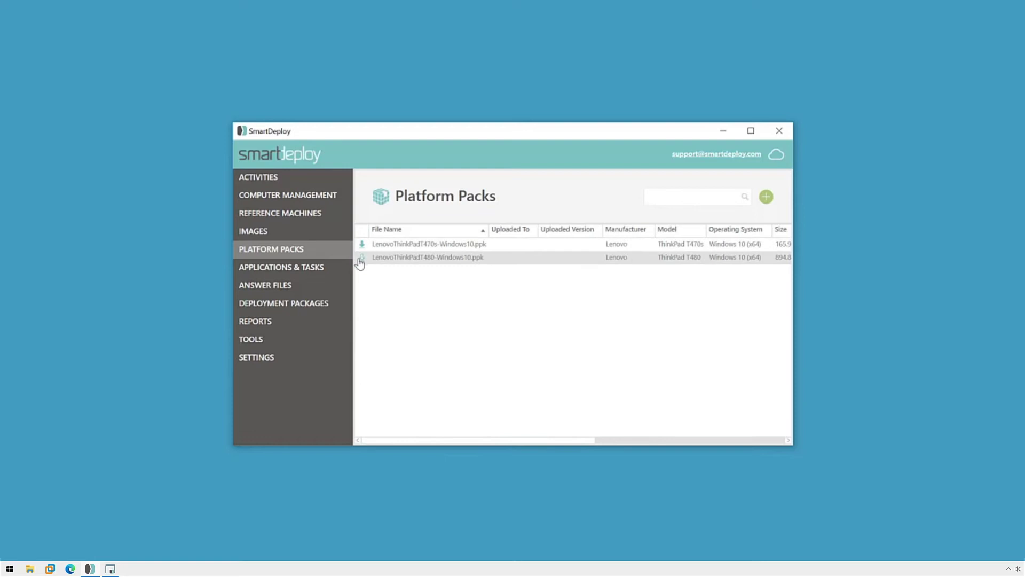
right_click(401, 260)
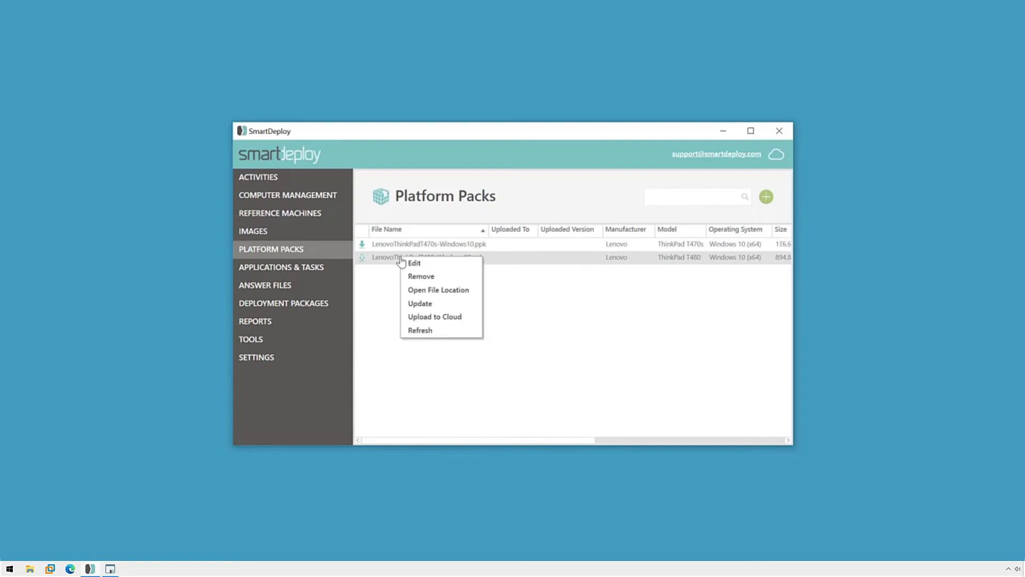
Step: Submit an update for the ThinkPad T480 platform pack and confirm it
click(436, 303)
click(534, 324)
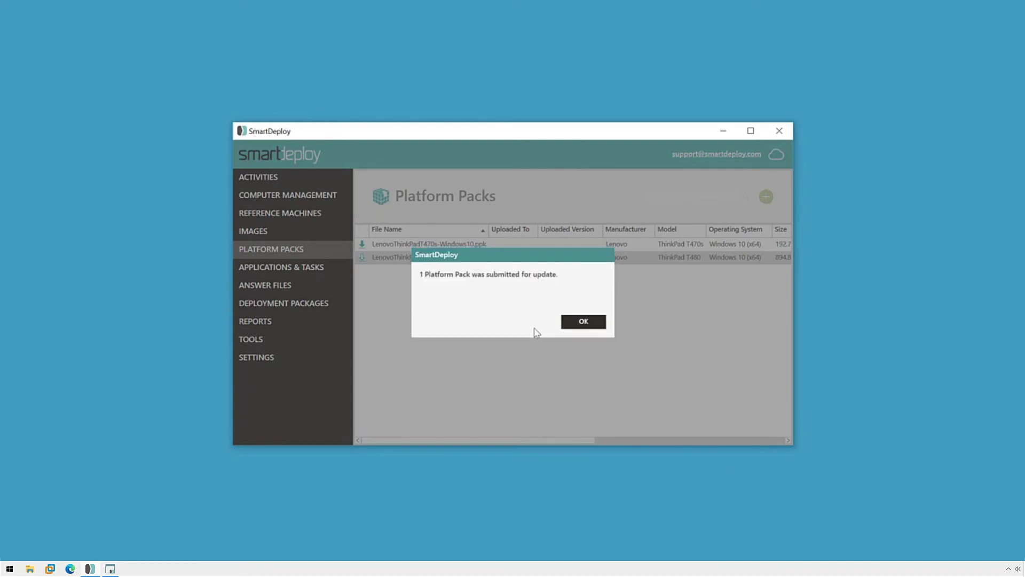
click(582, 323)
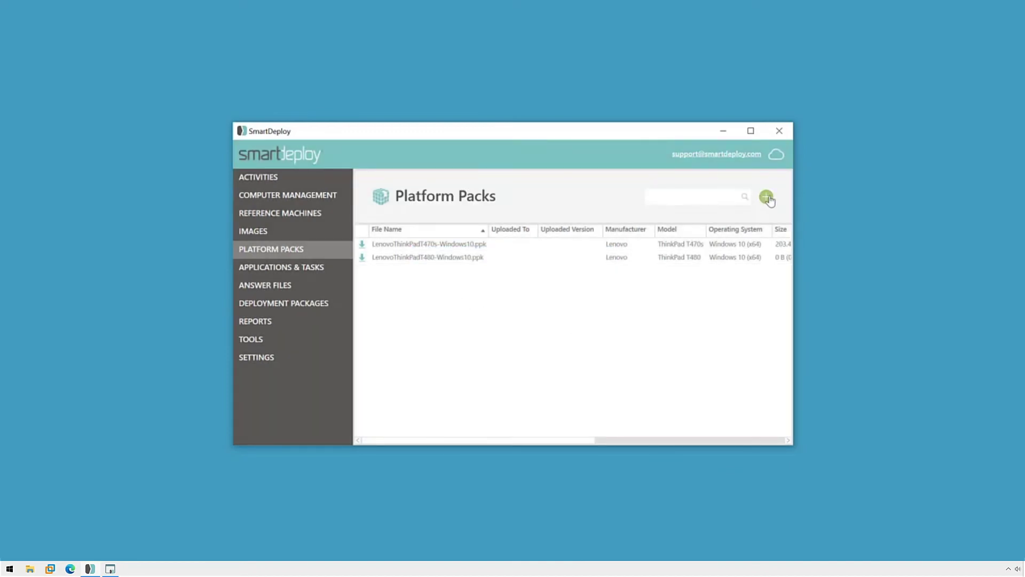
Step: View and dismiss the add-platform-pack menu, then scroll the table to check download progress
click(766, 197)
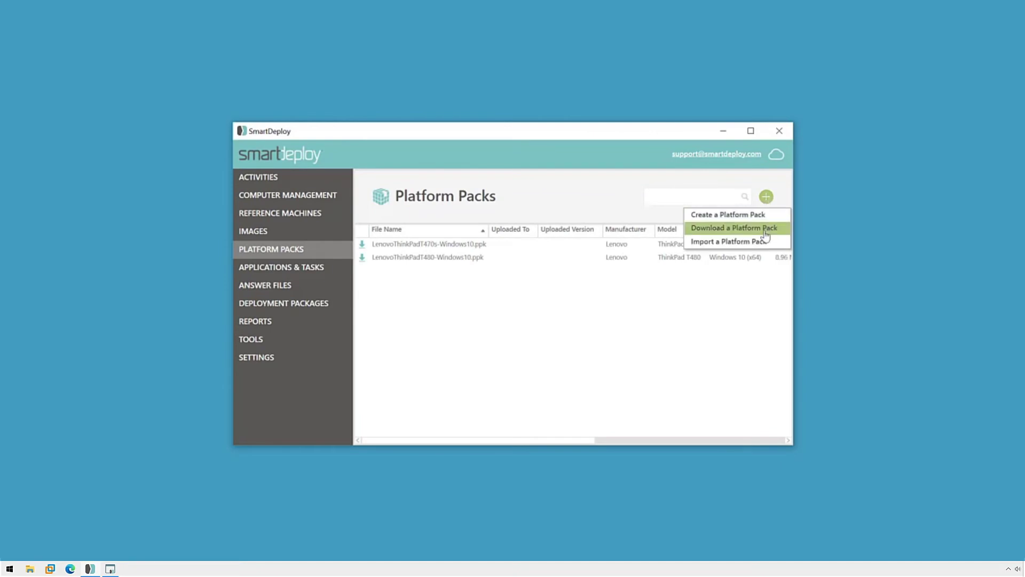
click(642, 321)
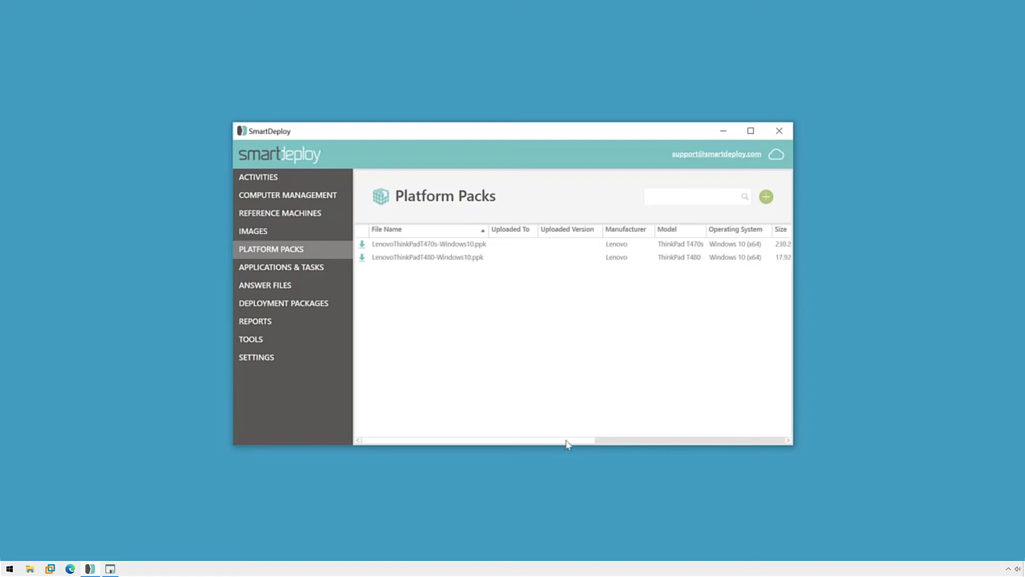
drag(566, 445, 743, 442)
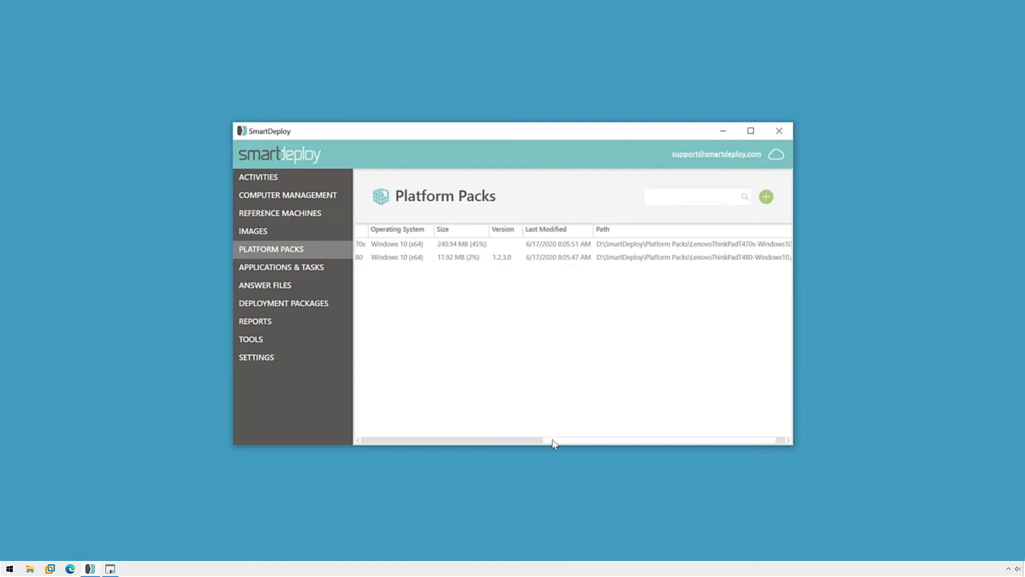
drag(553, 443, 358, 440)
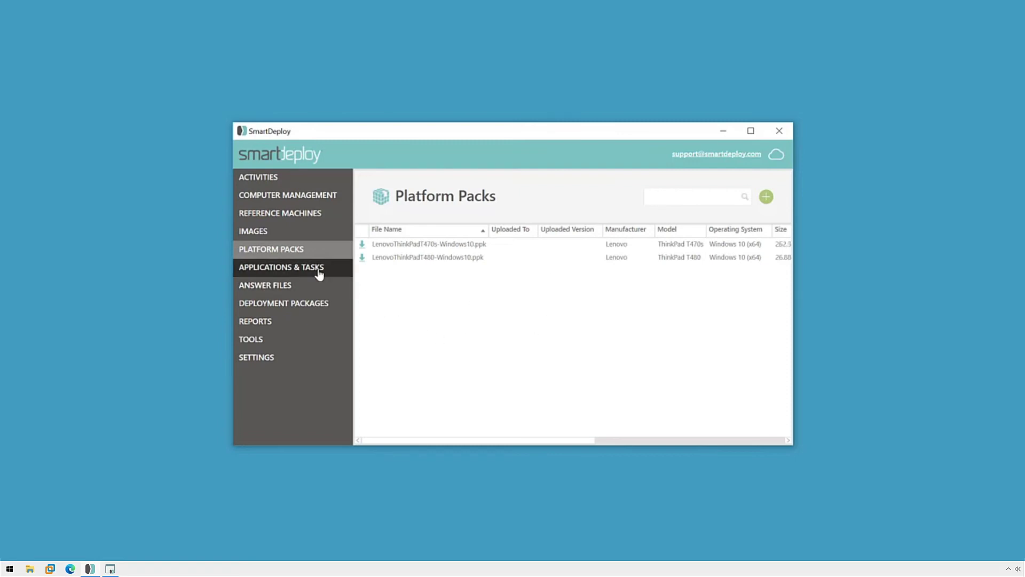
Step: Open the Download Application Packs catalogue from Deploy Applications and browse the list
click(274, 176)
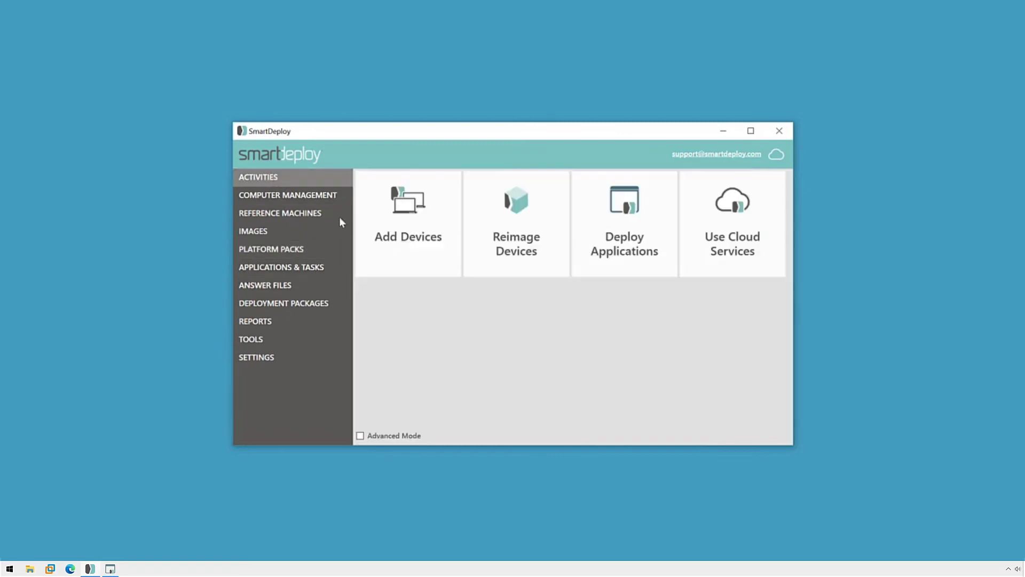
click(653, 199)
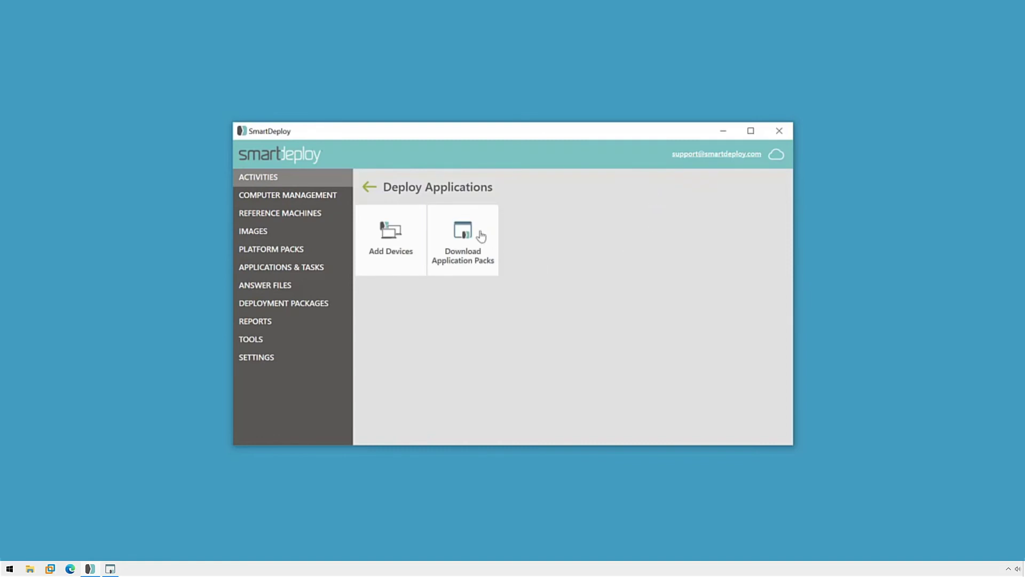
click(474, 235)
click(474, 235)
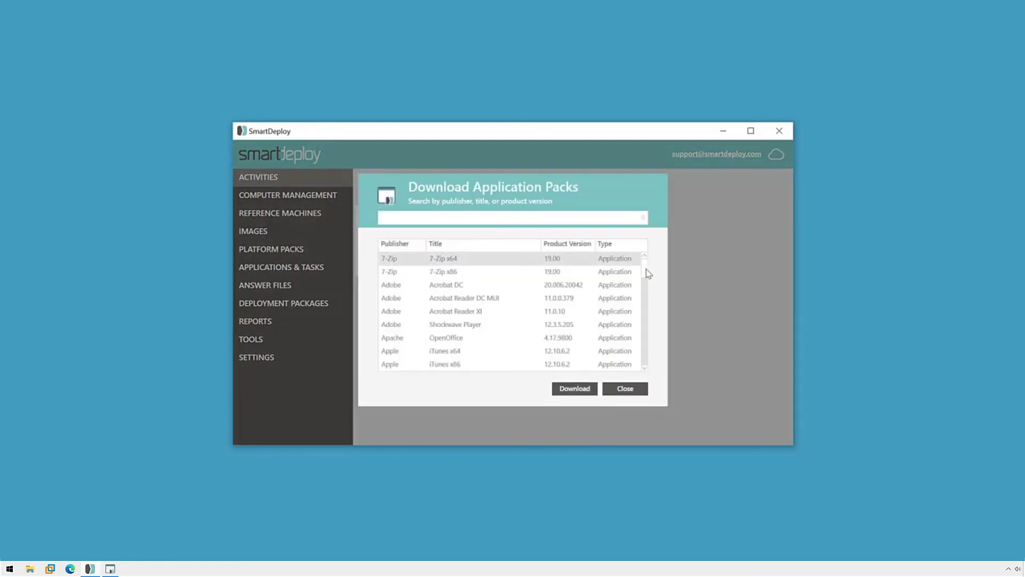
scroll(648, 280, down, 3)
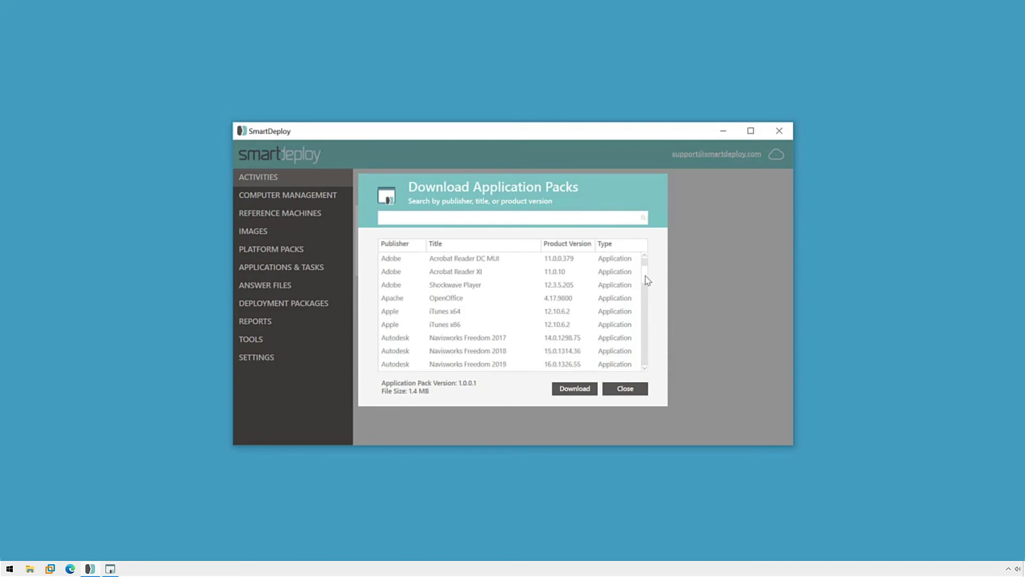
scroll(644, 293, down, 1)
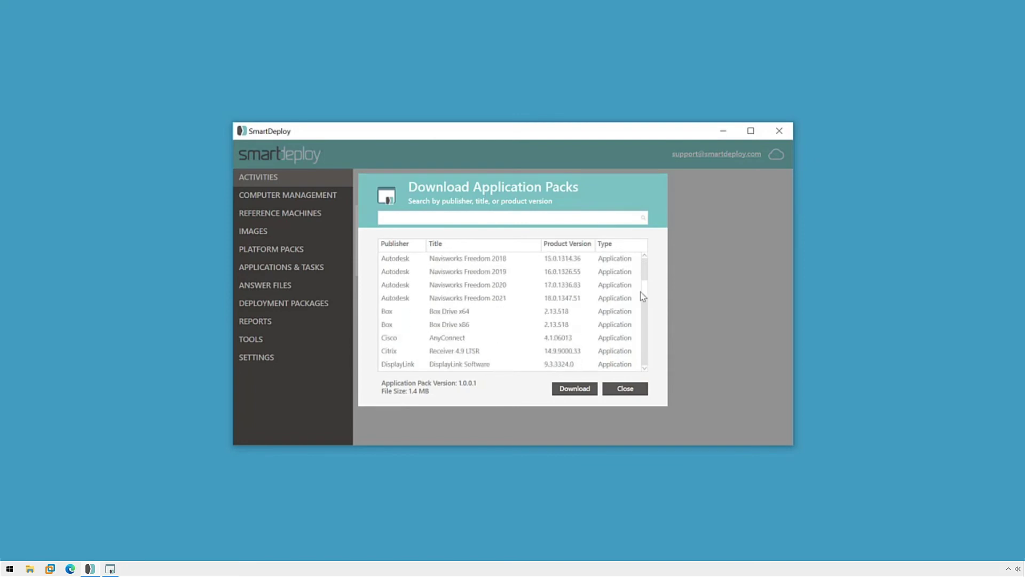
scroll(642, 299, down, 5)
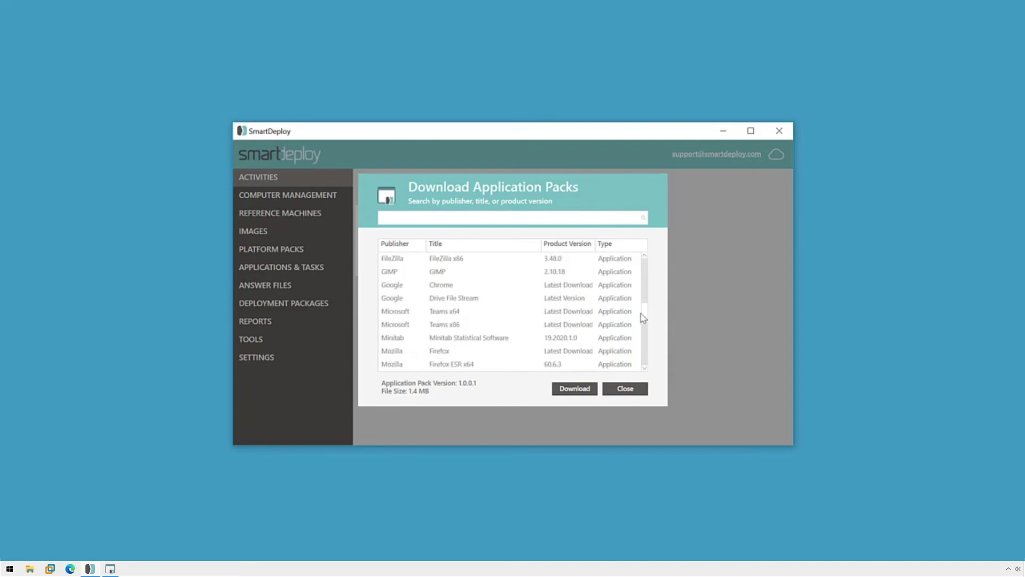
scroll(643, 331, down, 2)
scroll(645, 315, up, 5)
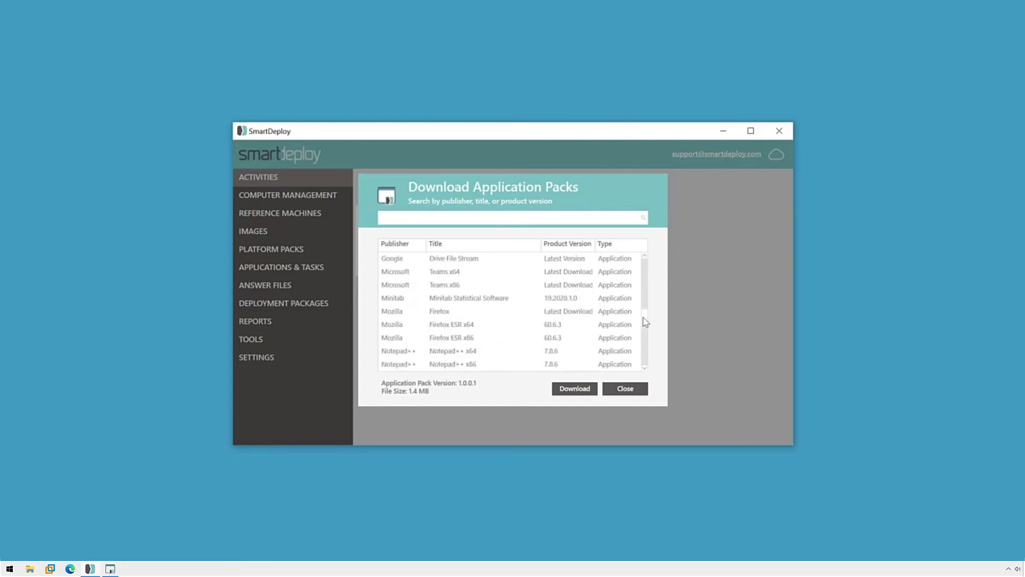
scroll(646, 283, up, 5)
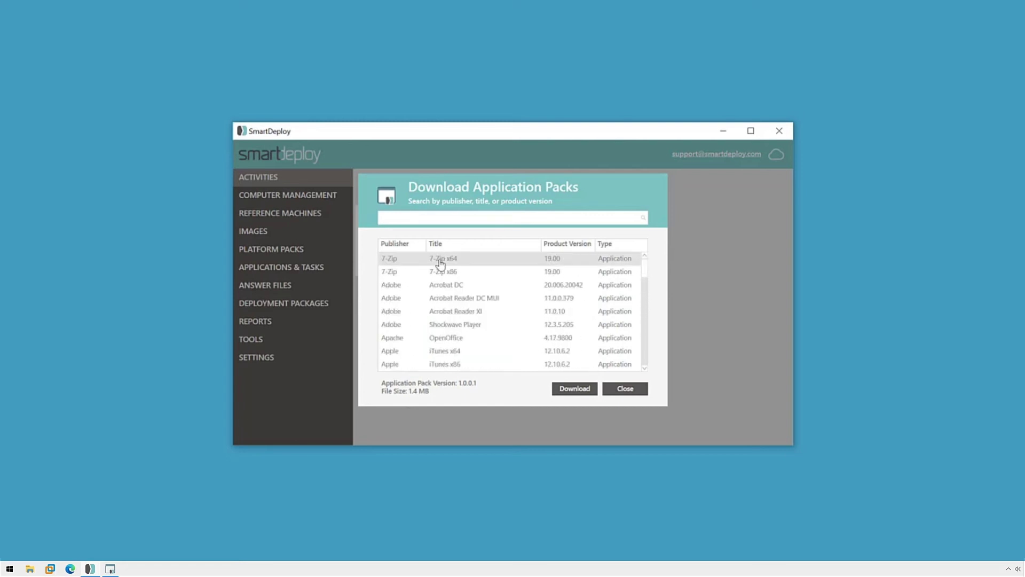
Step: Download the 7-Zip x64 and Google Chrome application packs and close the catalogue
click(572, 386)
click(596, 324)
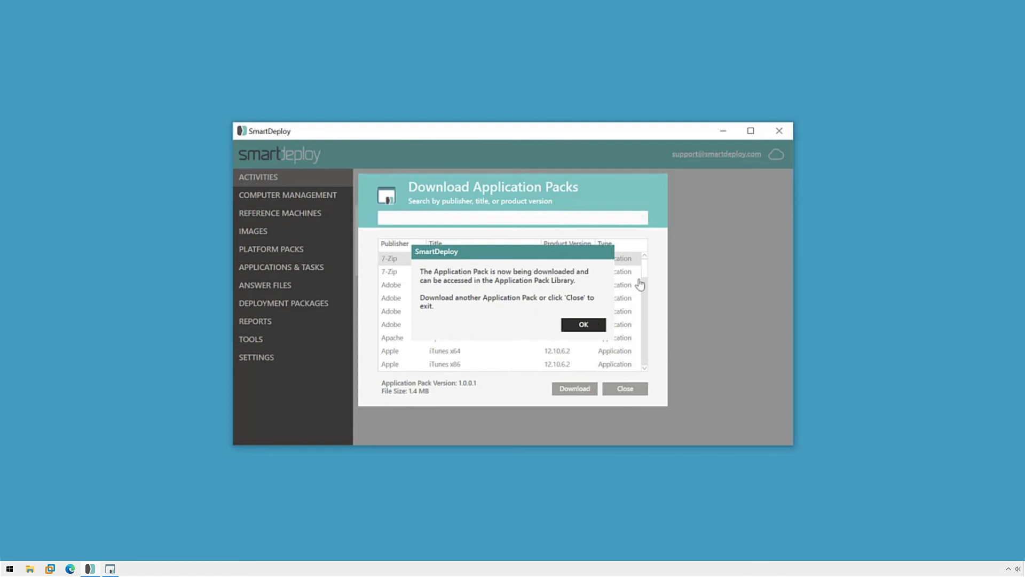
scroll(644, 287, down, 6)
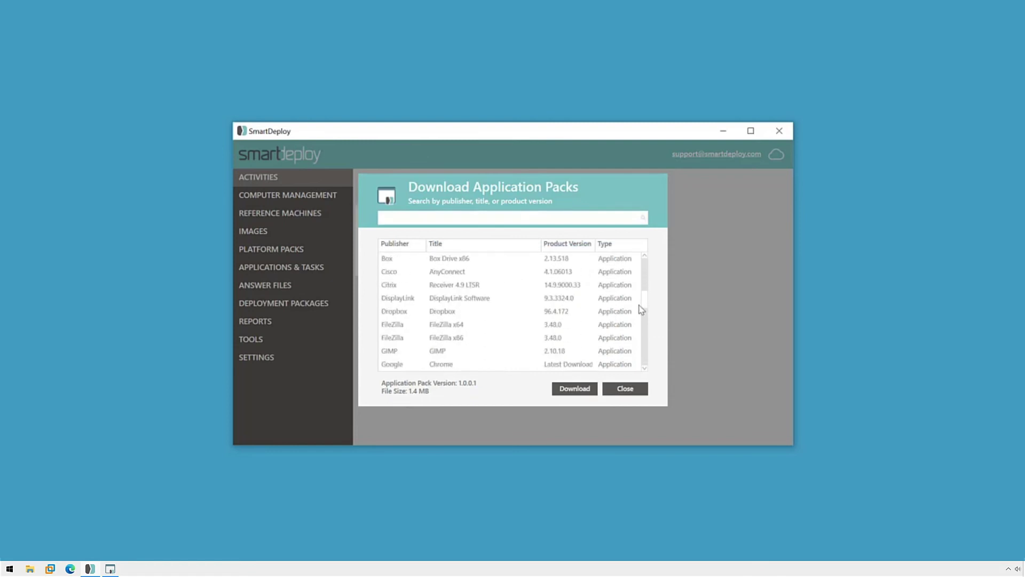
click(522, 338)
click(574, 388)
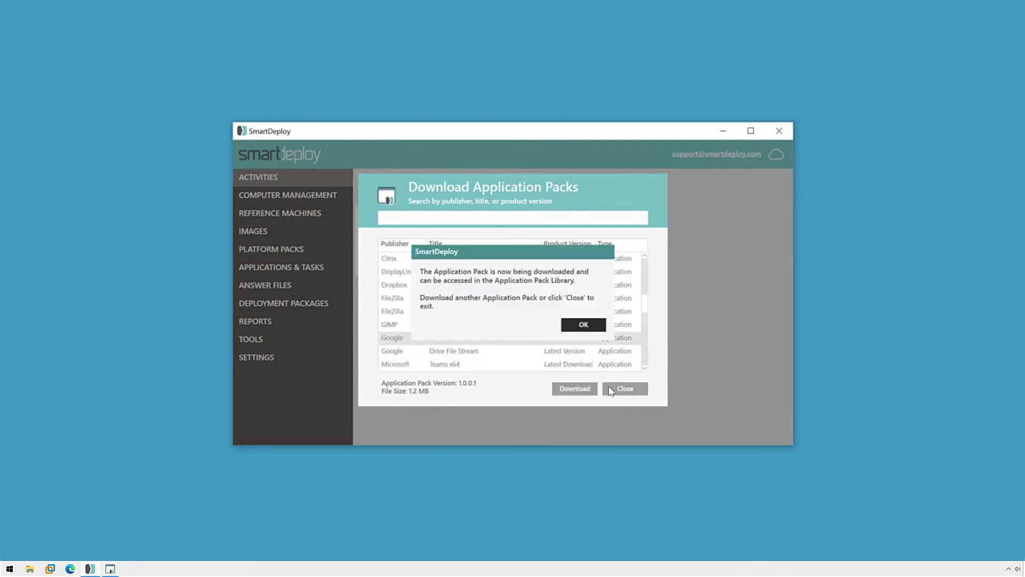
click(606, 326)
click(632, 388)
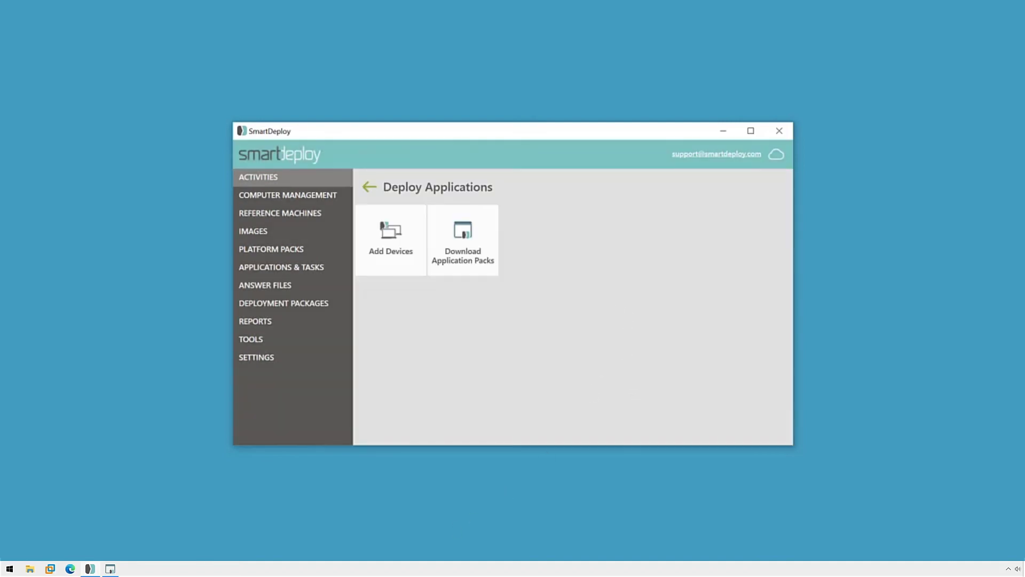
click(110, 568)
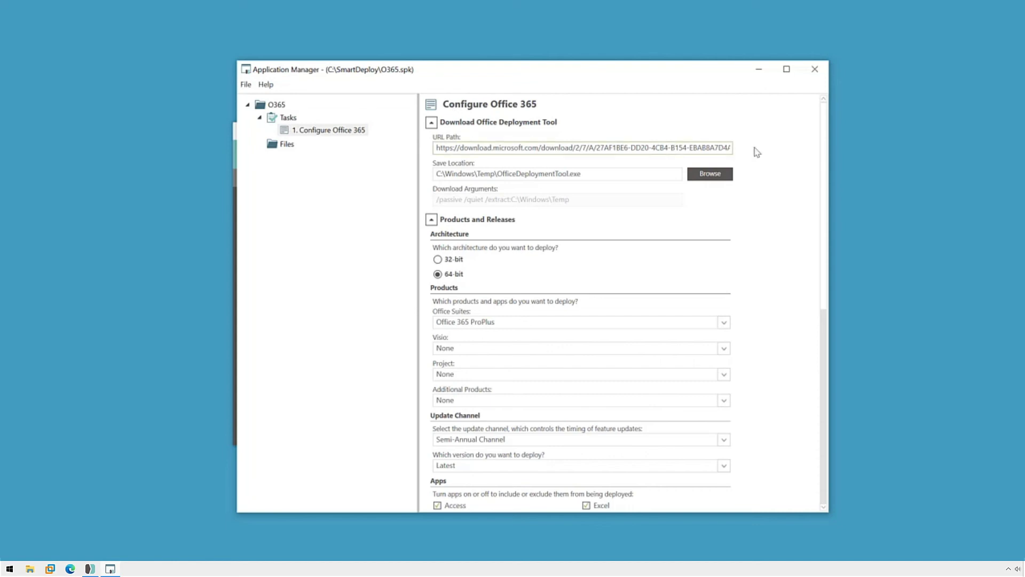
scroll(824, 190, down, 2)
scroll(824, 191, down, 2)
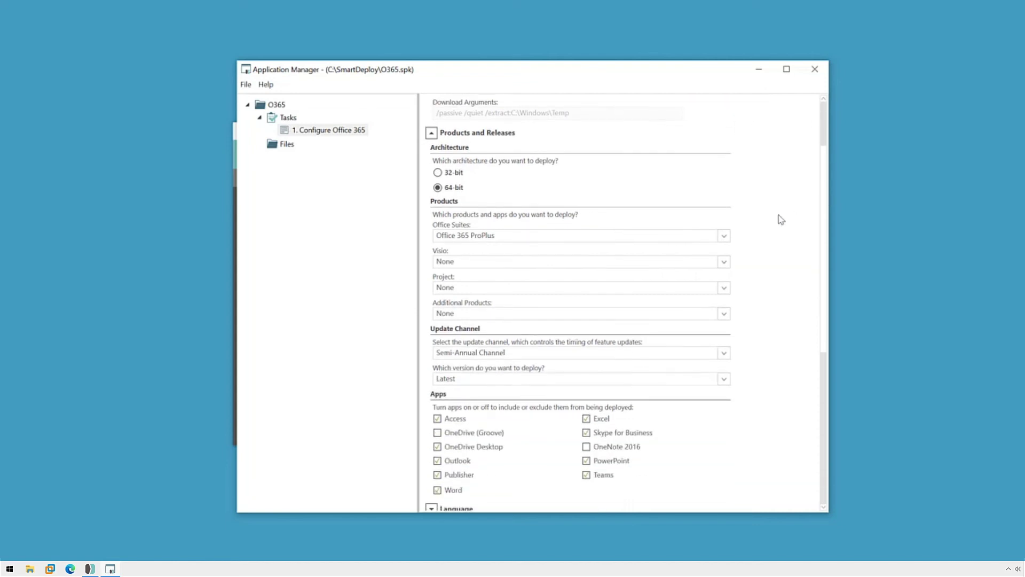
click(701, 238)
click(640, 257)
scroll(750, 355, down, 6)
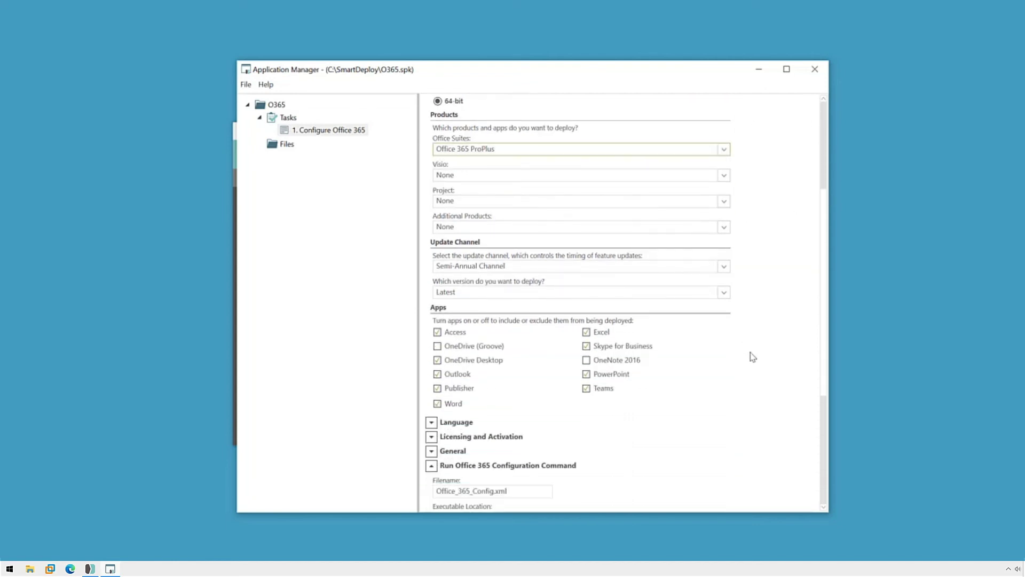
click(434, 365)
scroll(657, 371, down, 7)
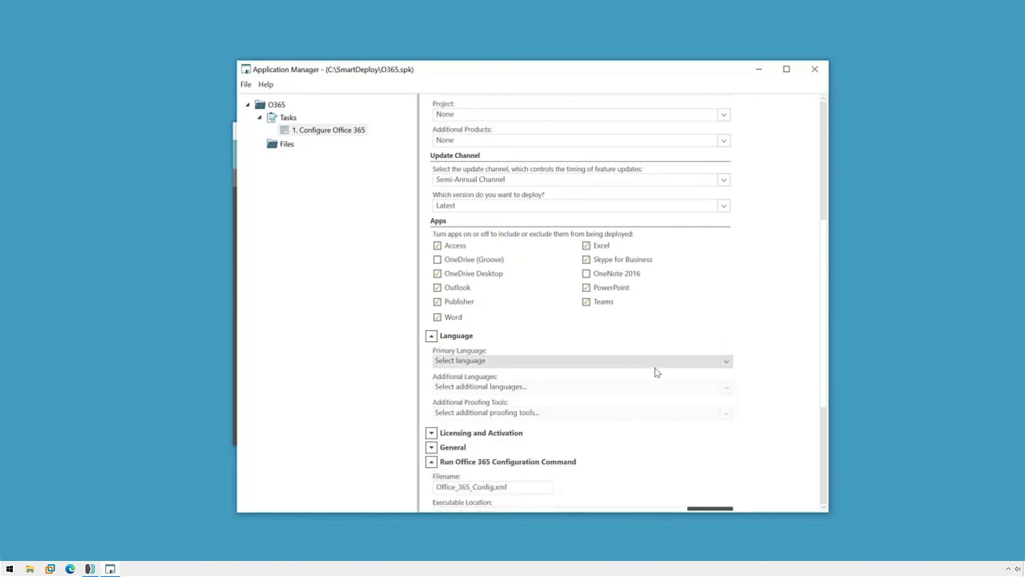
scroll(686, 380, up, 18)
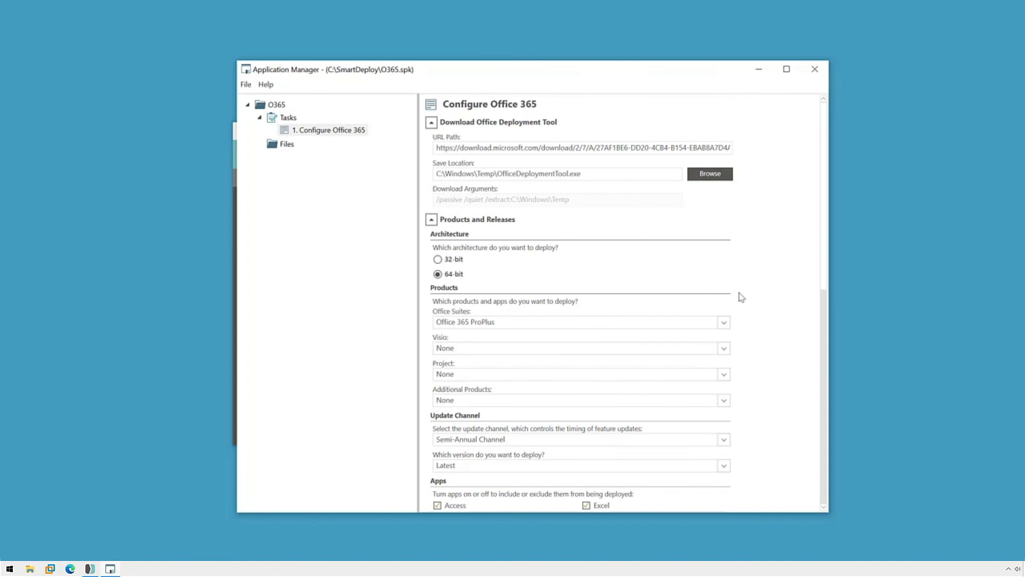
click(759, 68)
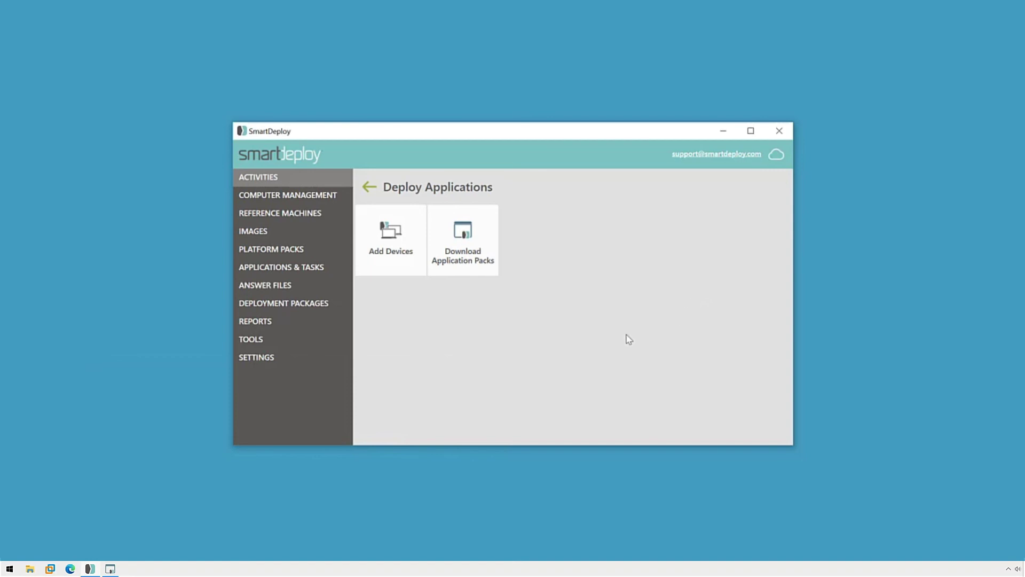
Step: Open the Application Packs library, scroll its columns, and view then dismiss the add-pack menu
click(297, 271)
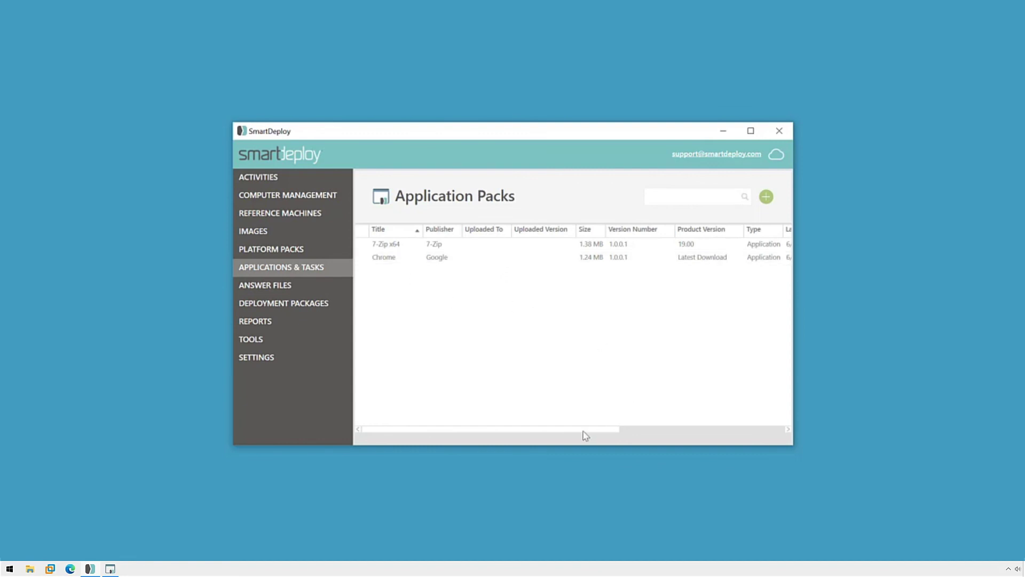
drag(584, 431, 631, 427)
drag(574, 423, 550, 422)
click(766, 197)
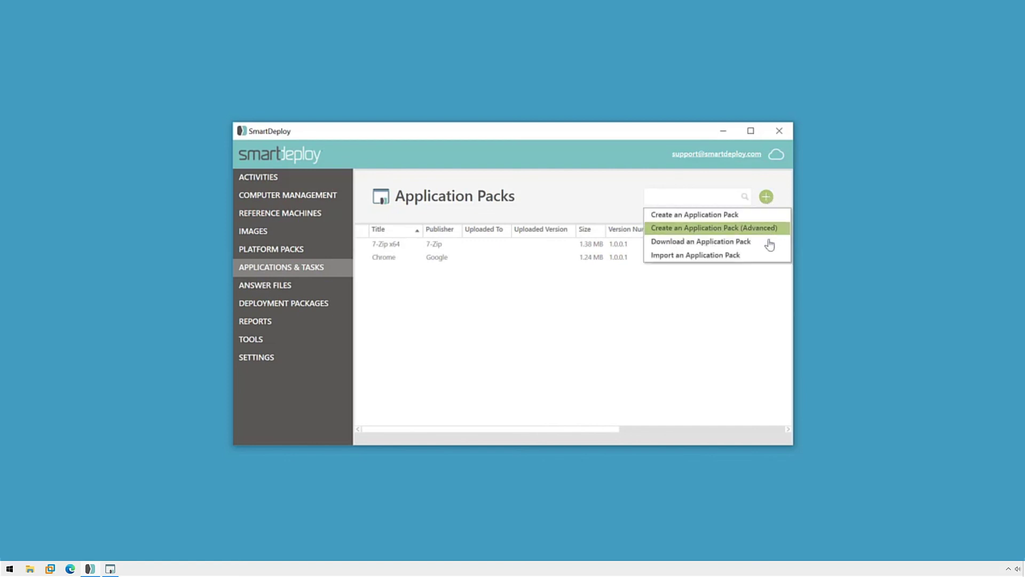
click(751, 302)
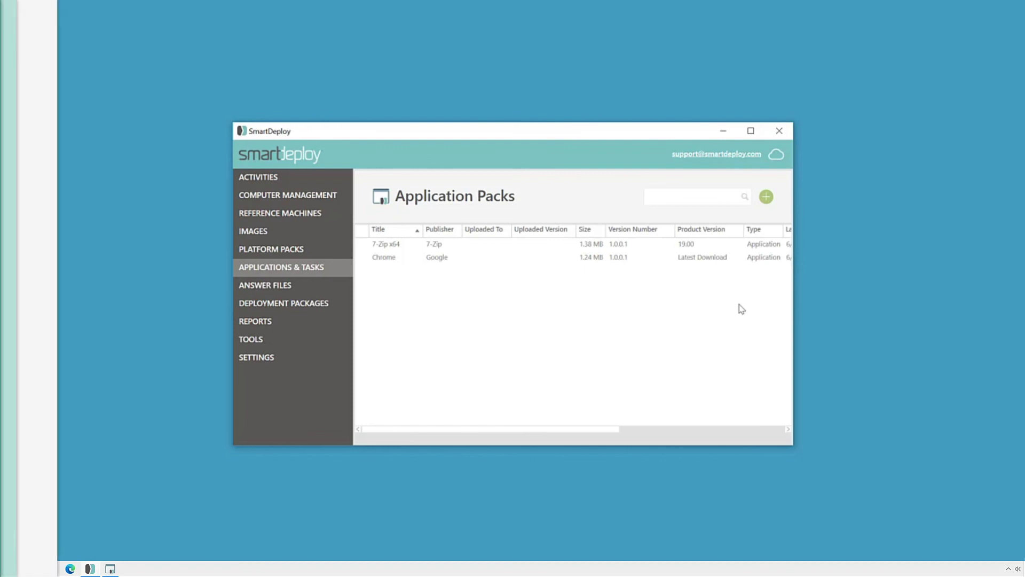